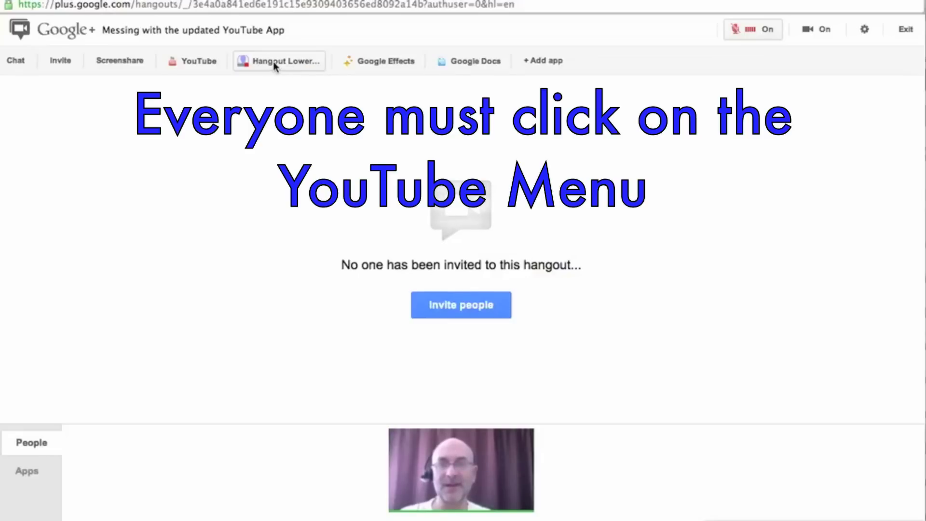
Step: Launch the YouTube app from the hangout's app toolbar
click(202, 64)
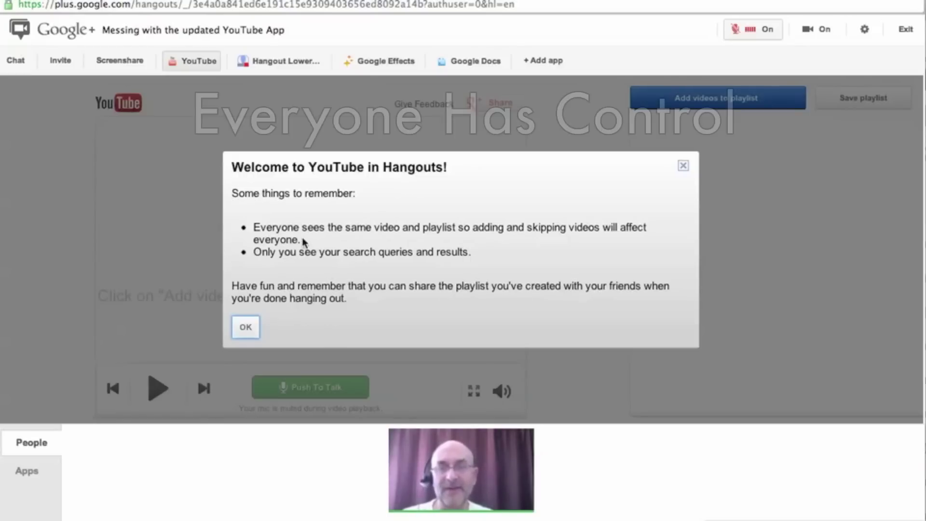
Step: Highlight the welcome notes on the shared playlist and private search results, then clear the highlight
drag(303, 241, 259, 230)
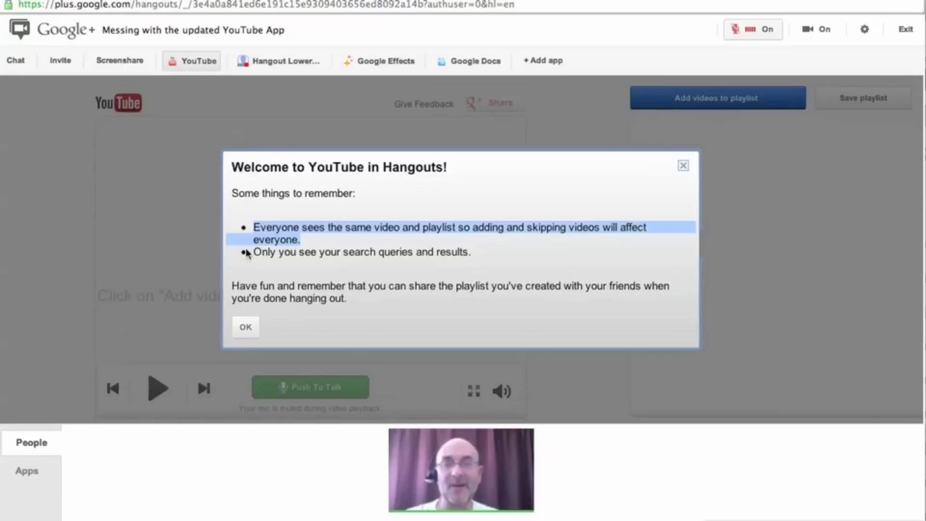
drag(259, 252, 370, 252)
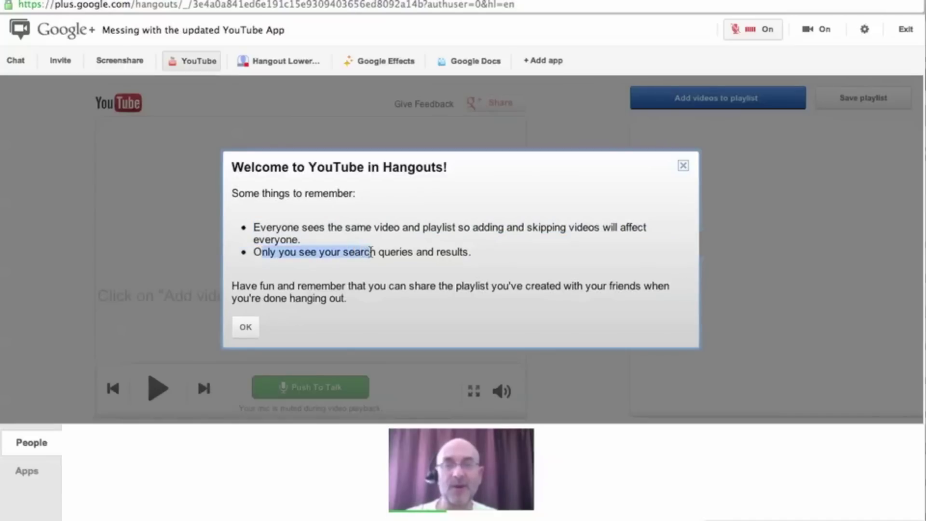
click(476, 254)
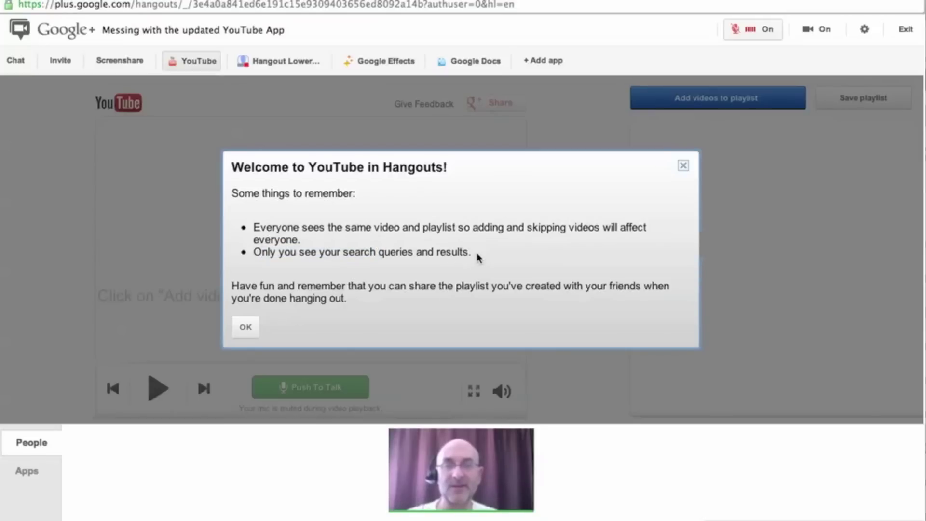
Step: Dismiss the YouTube welcome message and ready the 'Add videos to playlist' search box
click(246, 327)
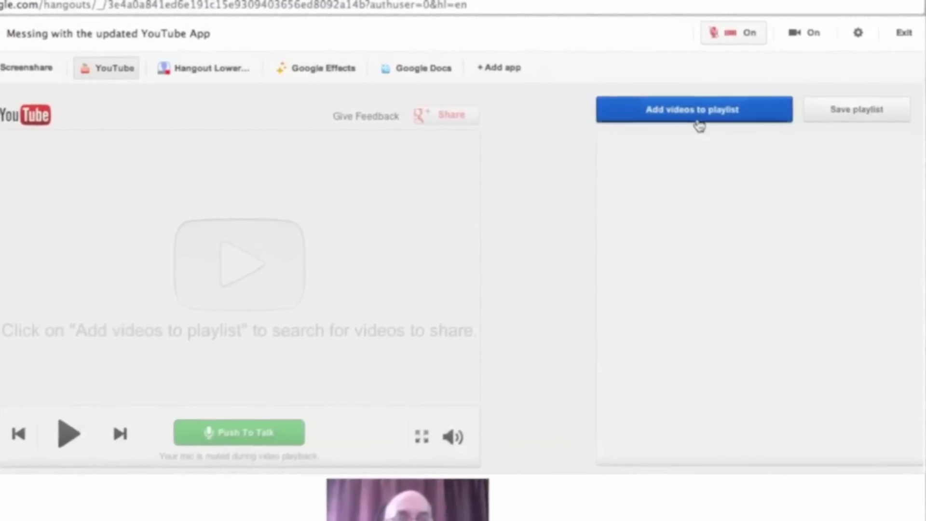
click(625, 120)
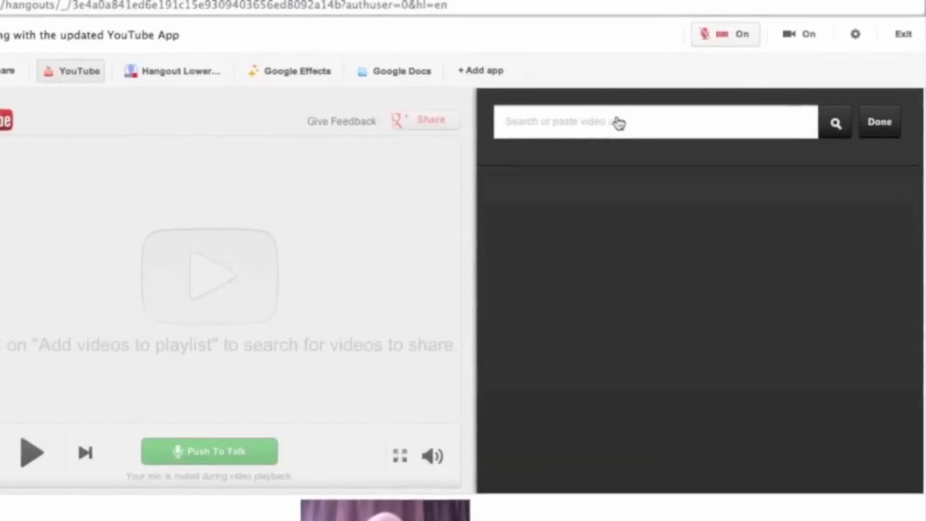
click(577, 124)
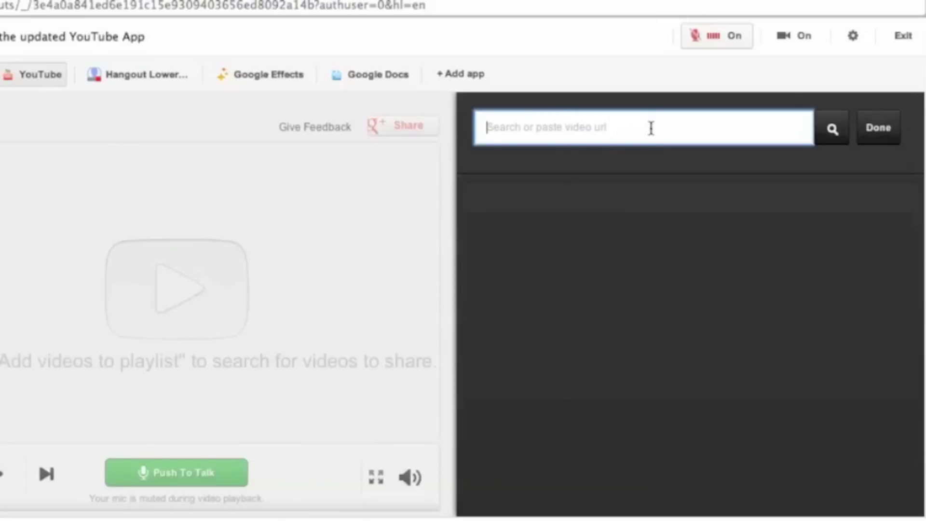
Step: Search for 'dog-gone brilliant' and add That's Dog-Gone Brilliant! to the playlist
text(d)
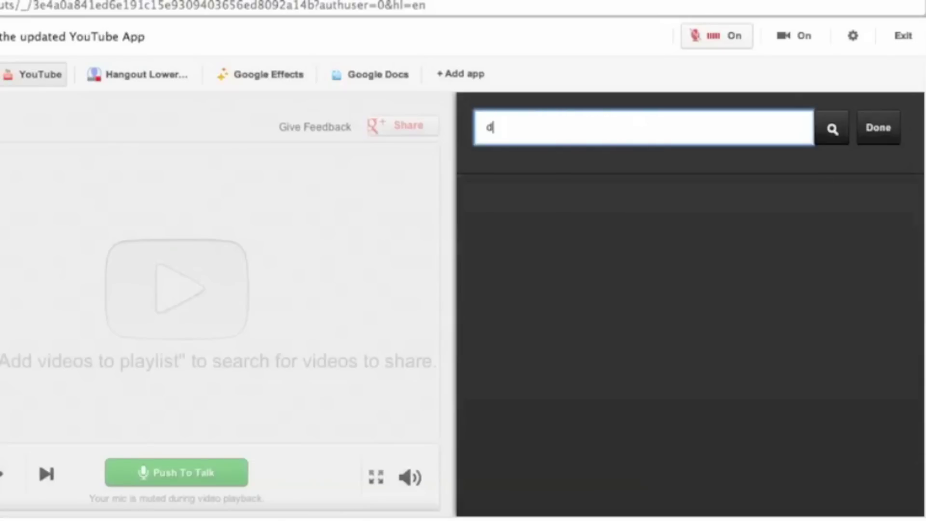
text(og-)
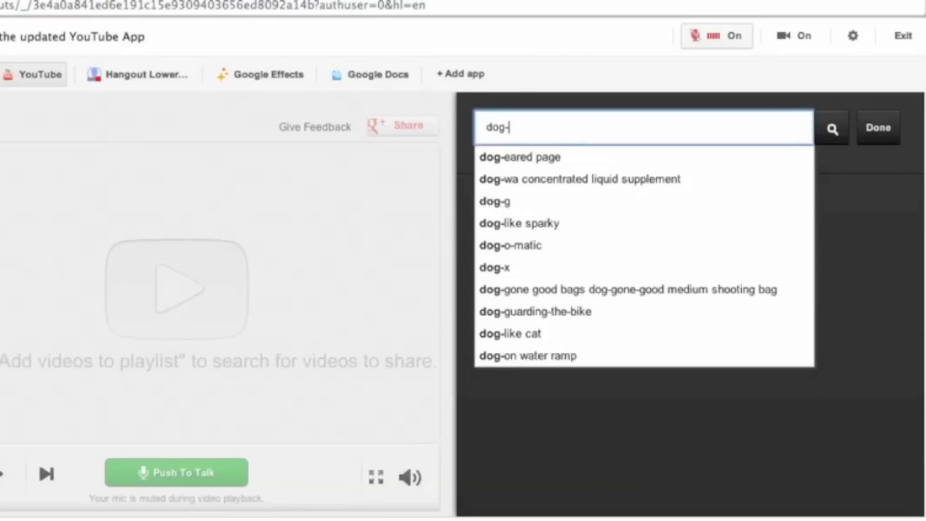
text(gone b)
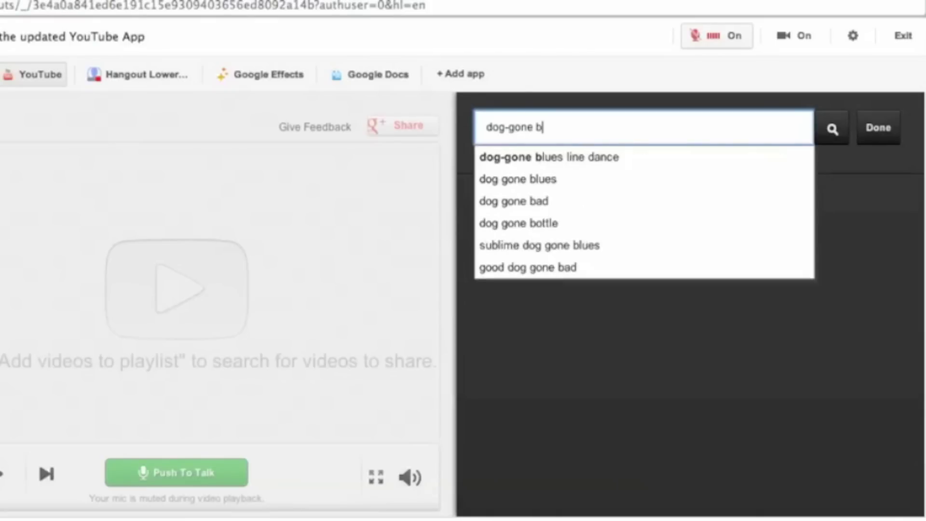
text(rillian)
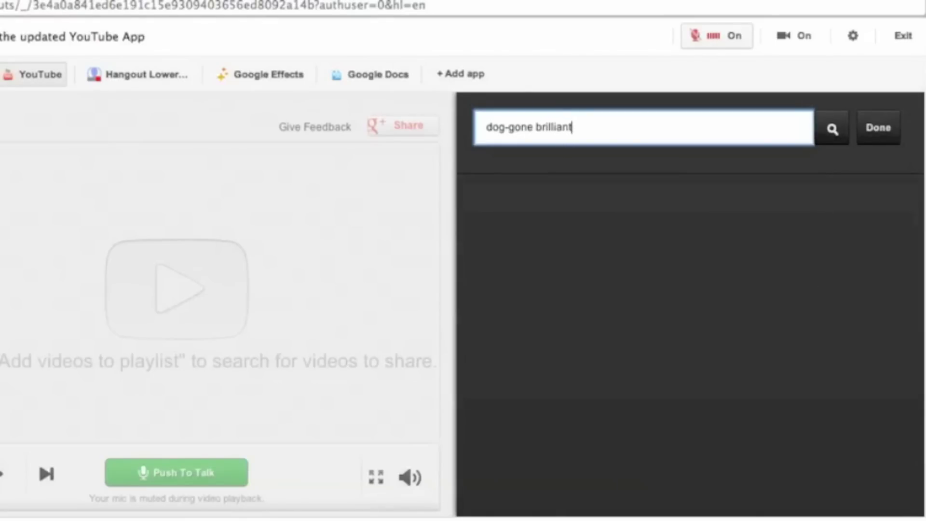
text(t)
key(Return)
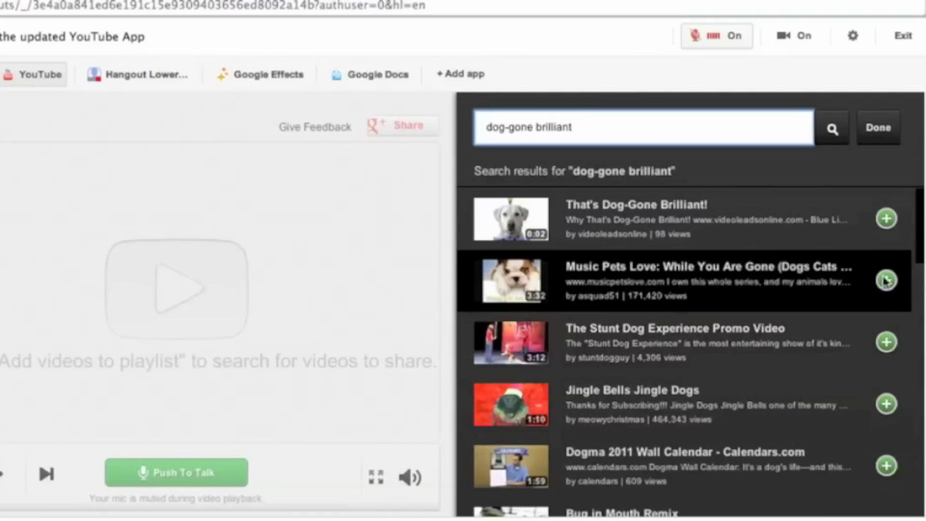
click(886, 220)
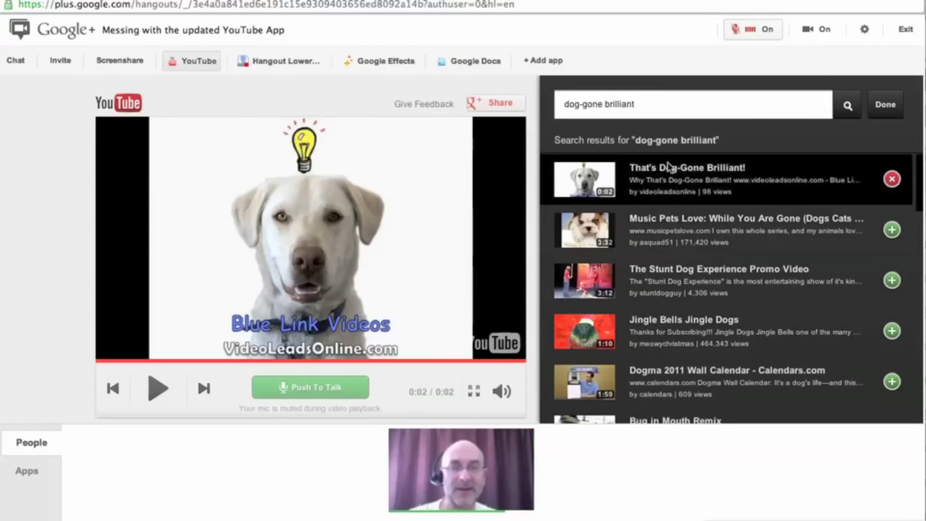
Step: Replace the query with 'how google plus has changed search' and browse the results
drag(643, 114, 550, 110)
triple_click(583, 96)
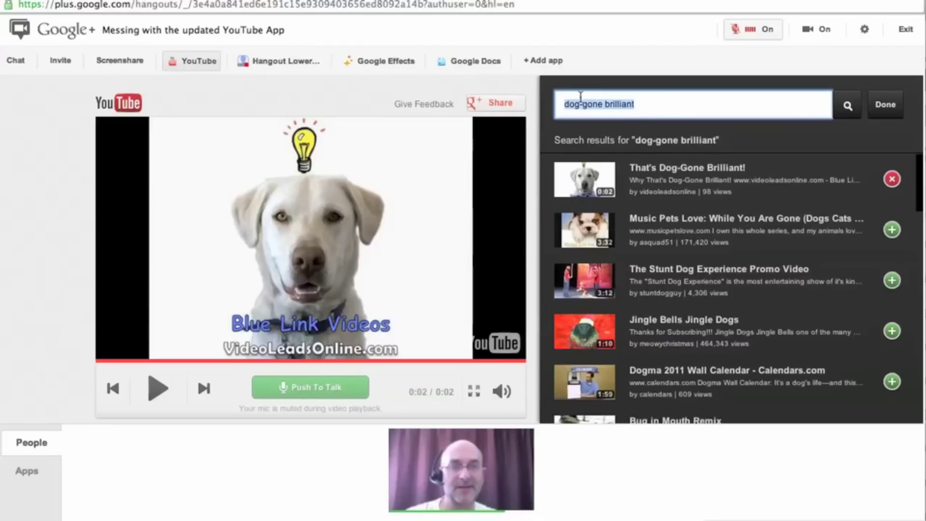
key(BackSpace)
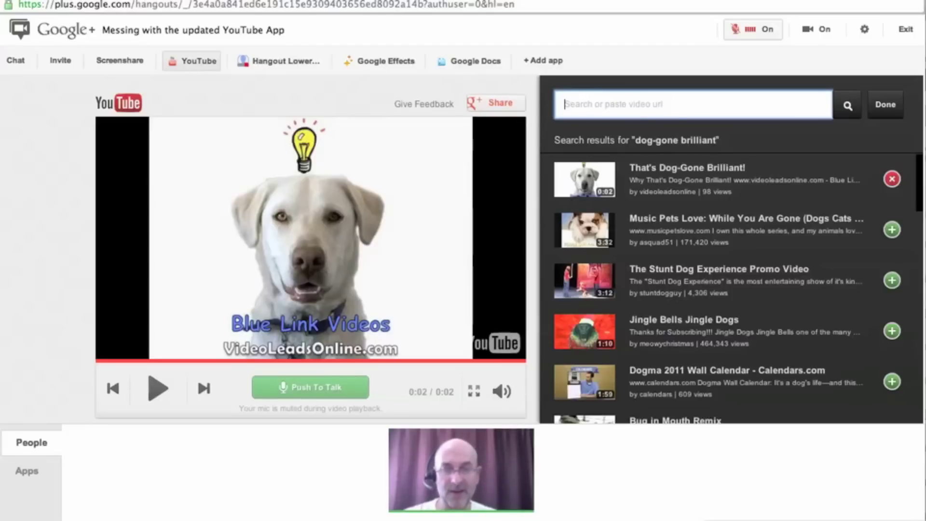
text(how google plus has changed search)
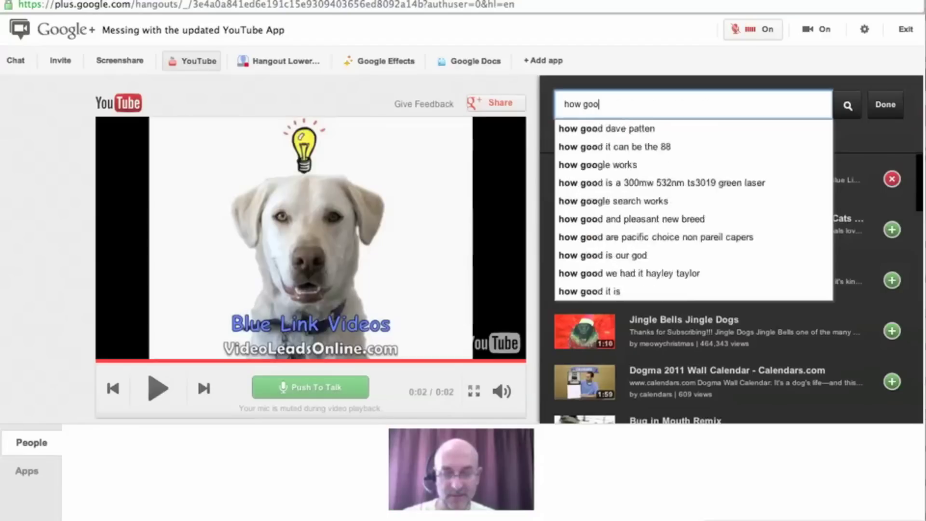
click(847, 107)
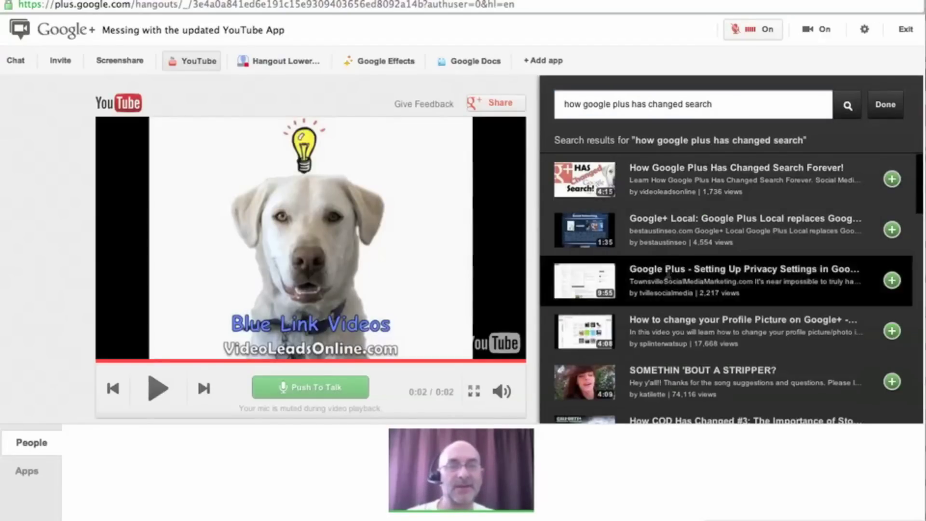
scroll(729, 316, down, 3)
scroll(735, 318, down, 15)
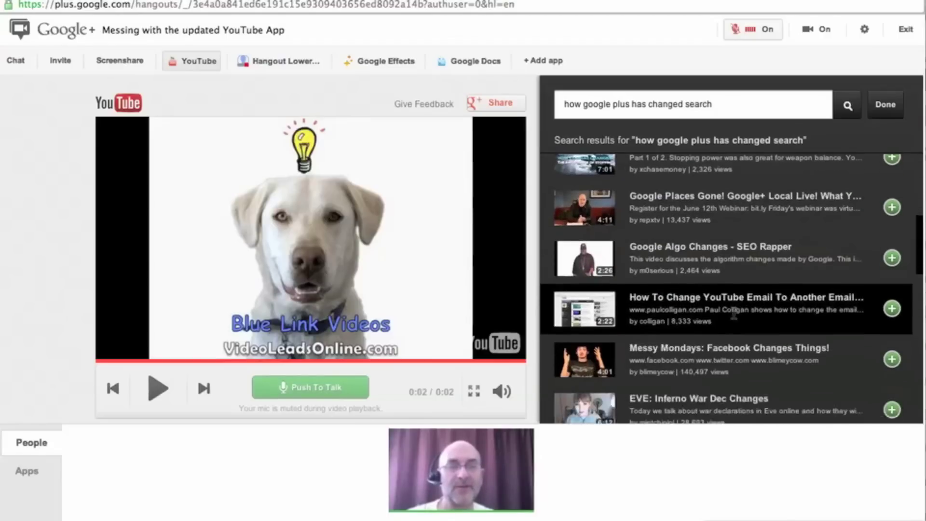
Step: Add How Google Plus Has Changed Search Forever!, talk briefly, pause it and close the ad
scroll(734, 316, down, 3)
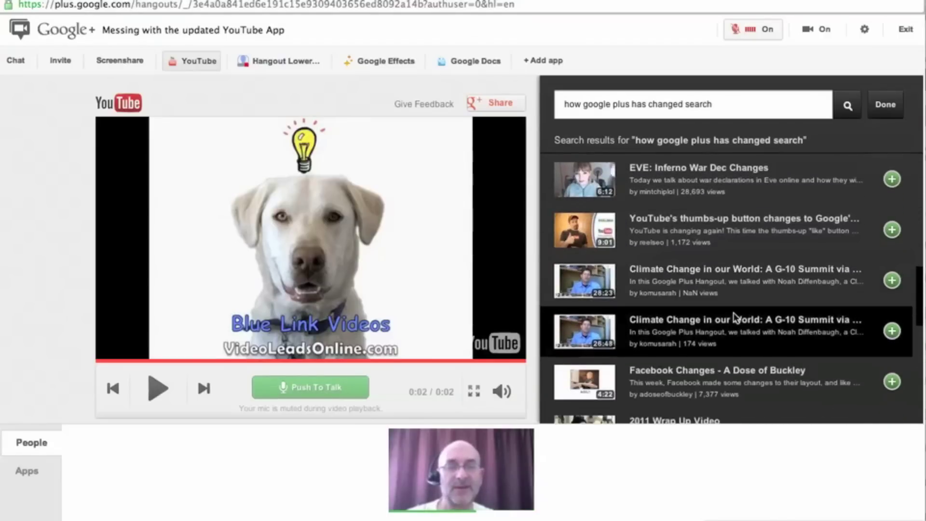
scroll(735, 315, up, 15)
scroll(735, 313, up, 2)
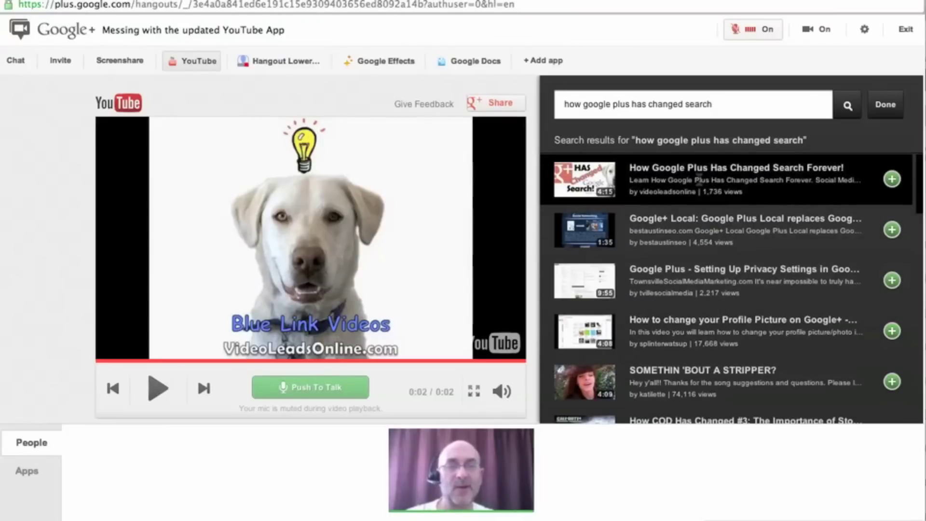
click(892, 180)
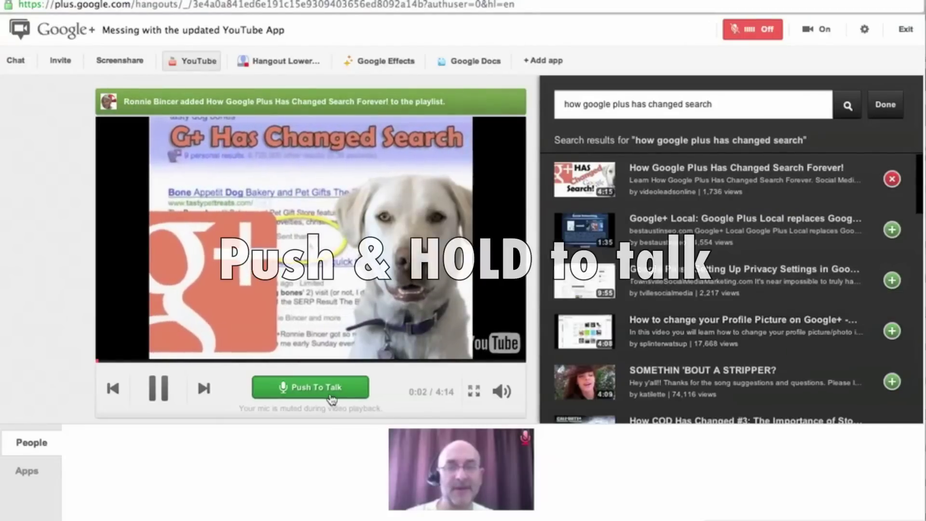
drag(327, 396, 328, 397)
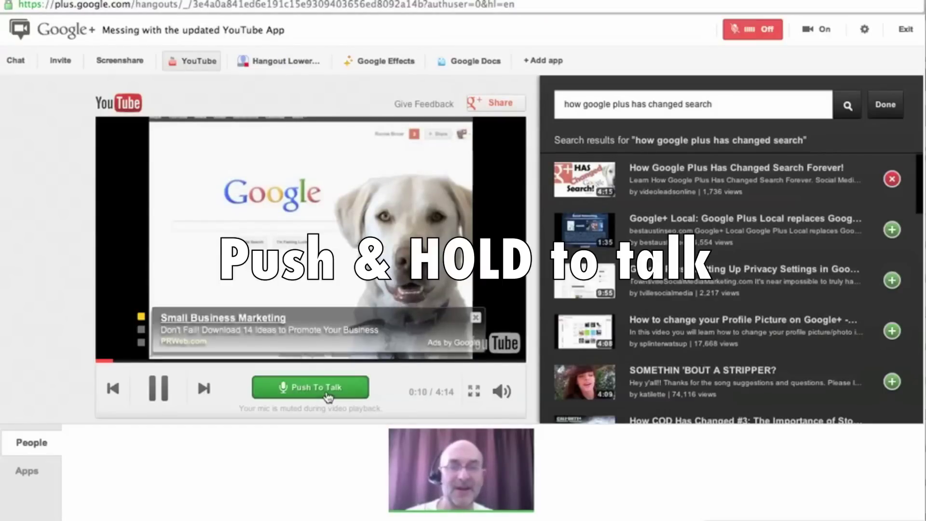
click(166, 399)
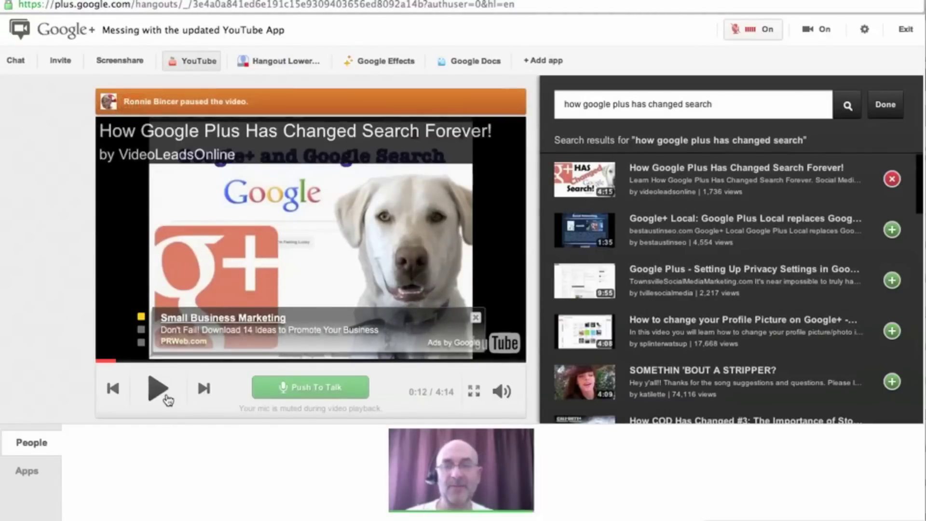
click(476, 318)
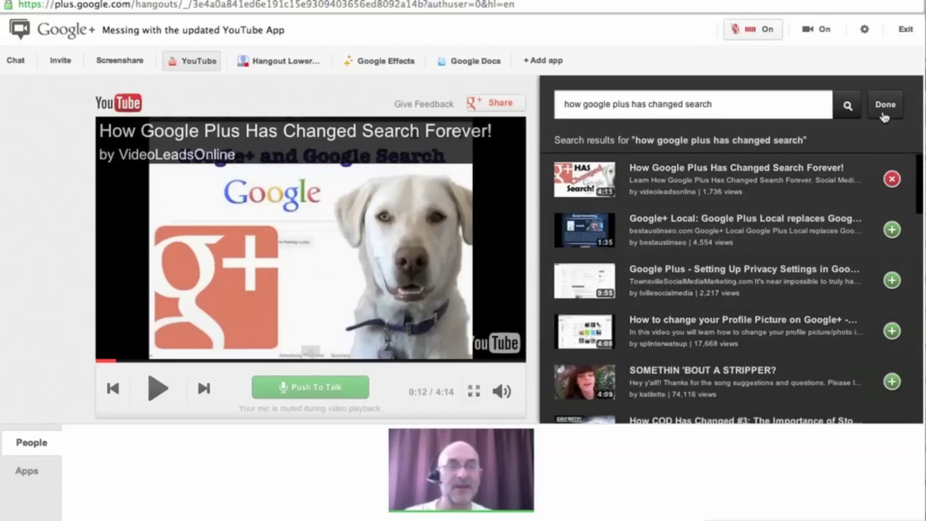
Step: Close the search results to show the two-video playlist and widen the Hangout window
click(884, 107)
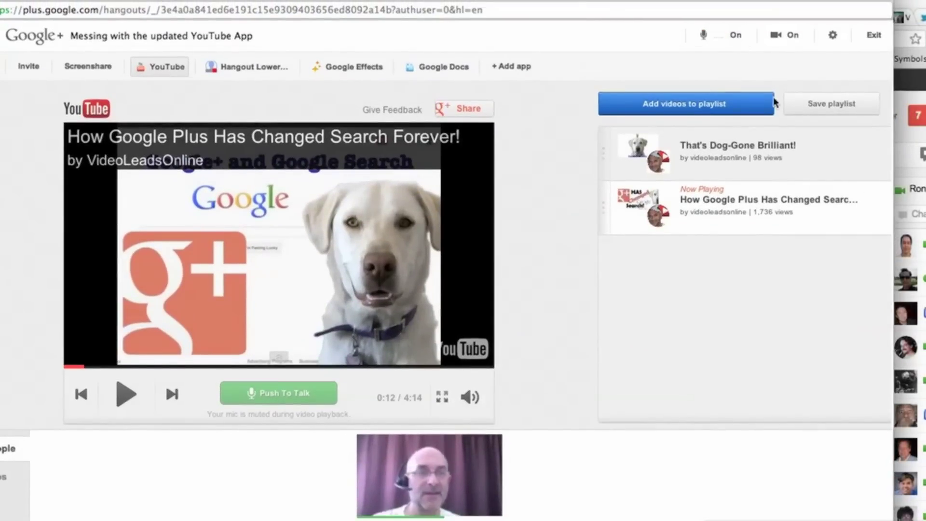
drag(893, 286, 918, 285)
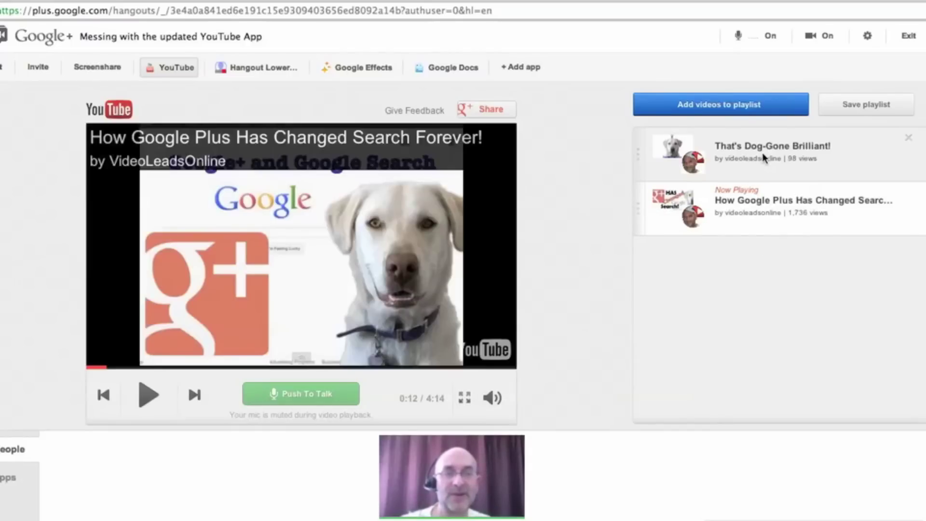
Step: Move That's Dog-Gone Brilliant! below the Now Playing Google Plus video in the playlist
drag(640, 151, 639, 230)
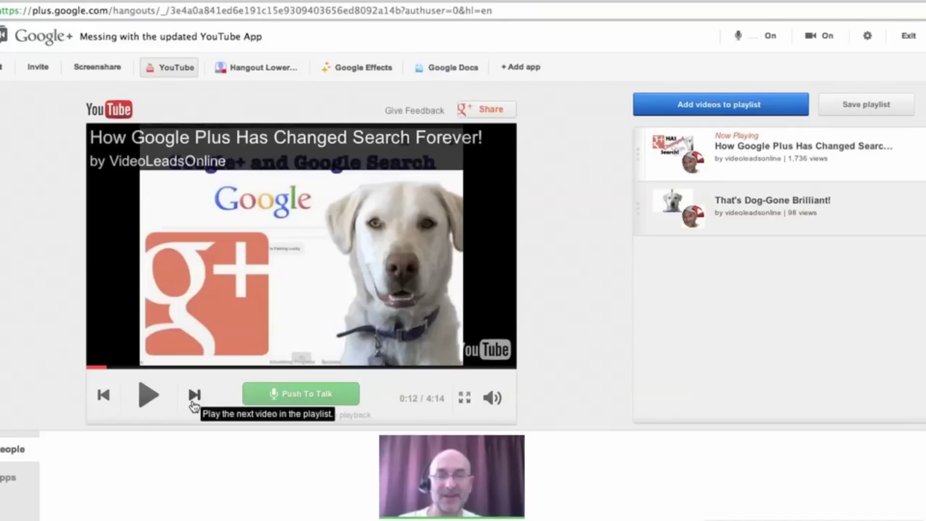
Step: Resume the Google Plus video, then skip to the next video in the playlist
click(148, 397)
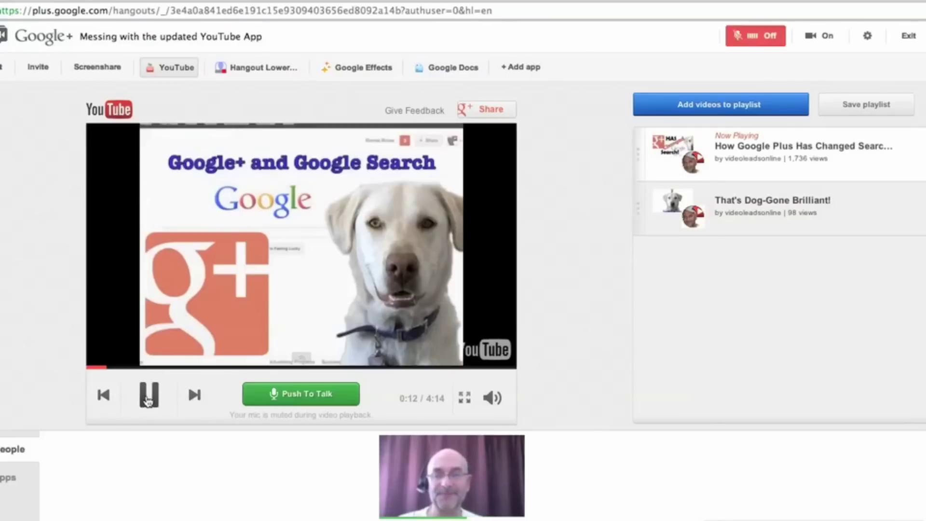
click(195, 397)
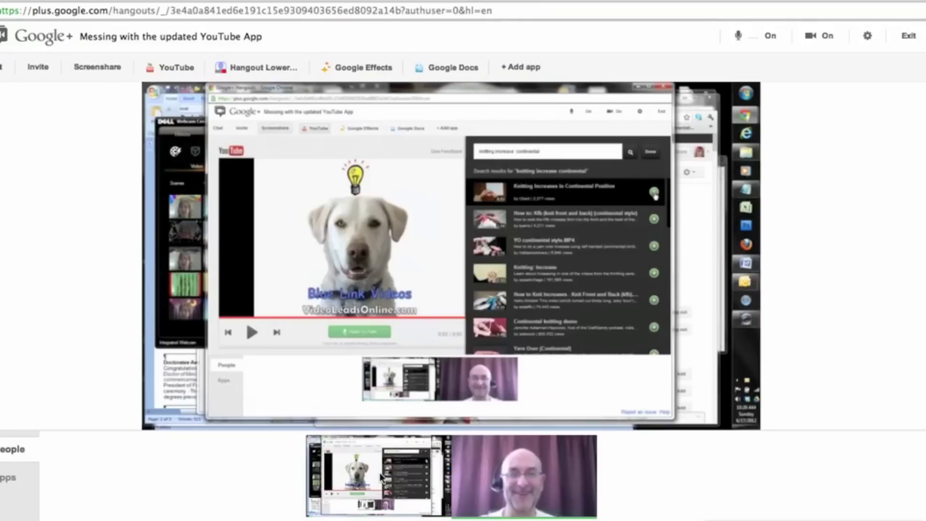
Step: Mute the microphone with Ctrl+D while watching the shared knitting screen
key(ctrl+d)
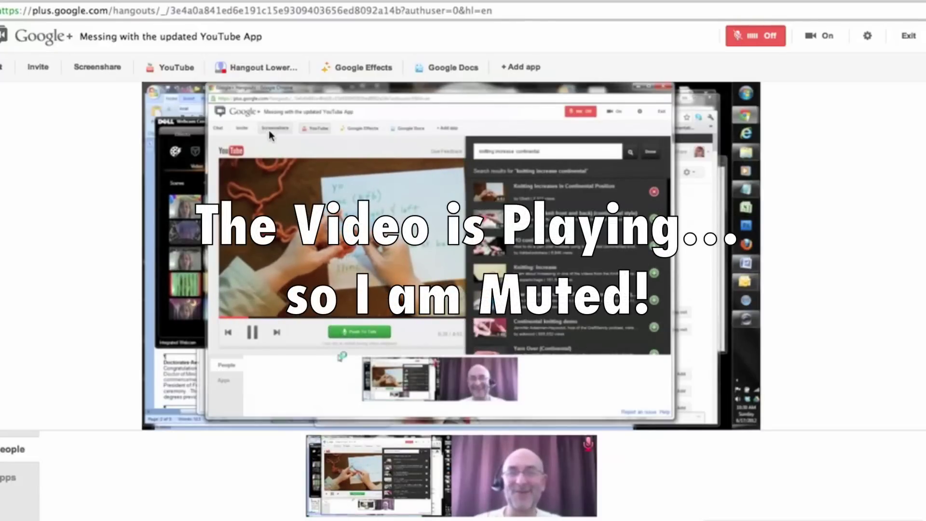
Step: Reopen the YouTube app with the knitting increases video and turn on Push To Talk to speak
click(176, 67)
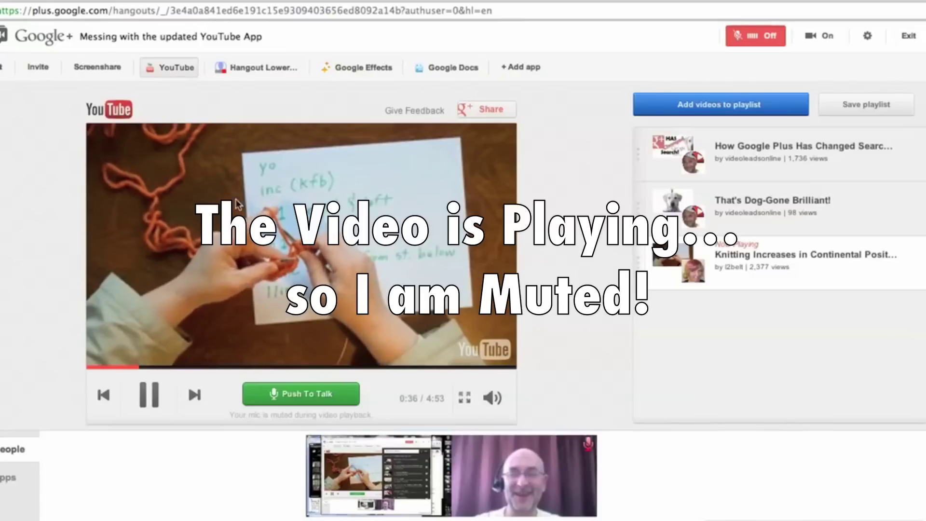
click(300, 393)
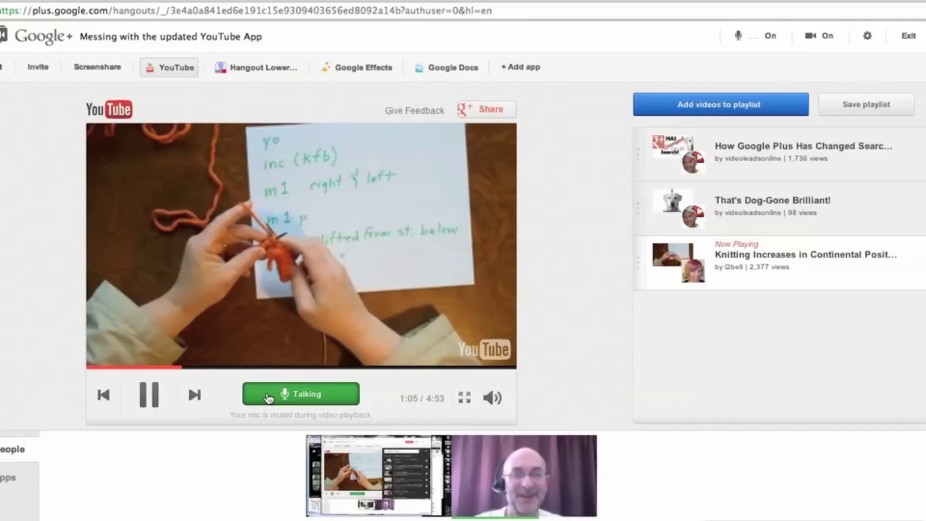
Step: Pause the knitting increases video at 1:09 of 4:53
click(150, 400)
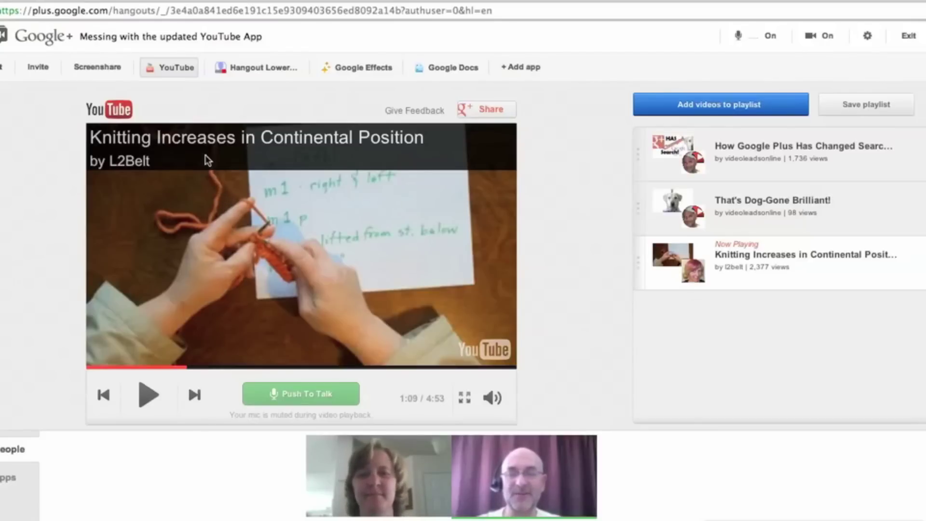
click(166, 70)
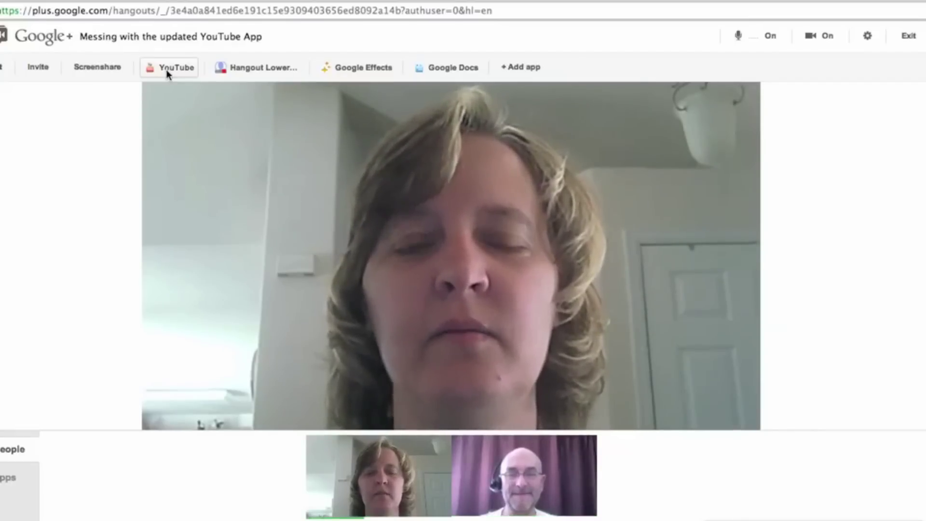
click(167, 71)
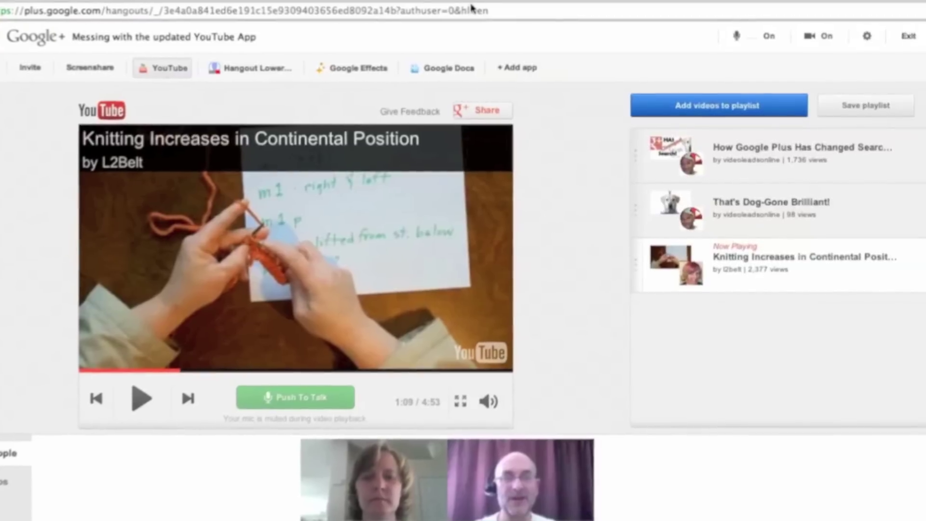
click(852, 114)
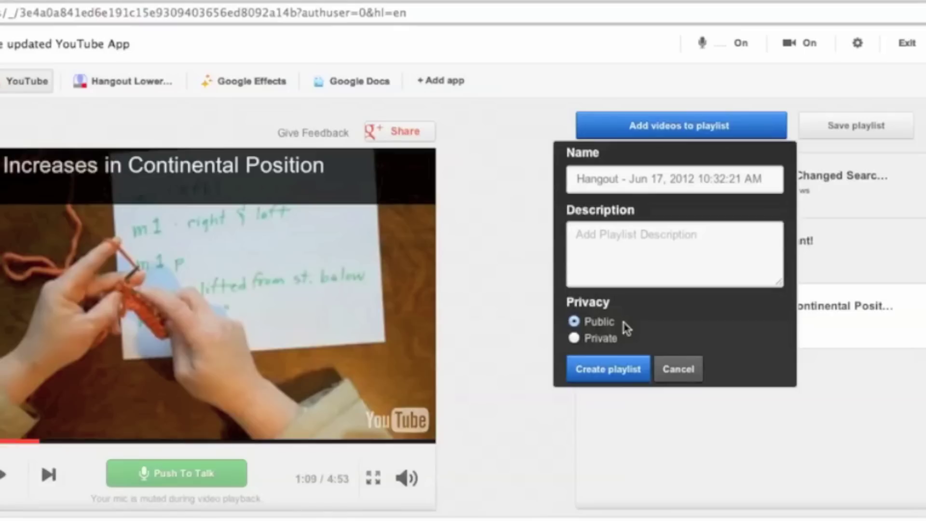
click(574, 338)
click(676, 369)
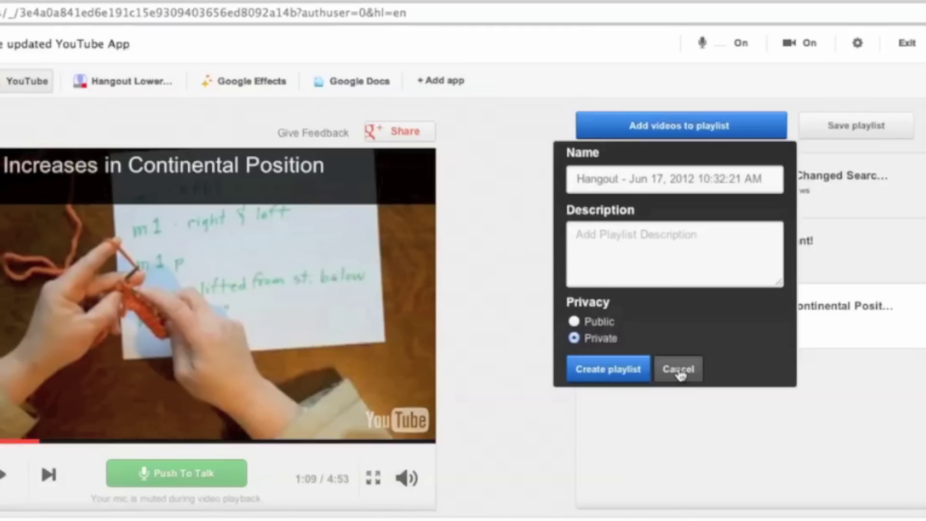